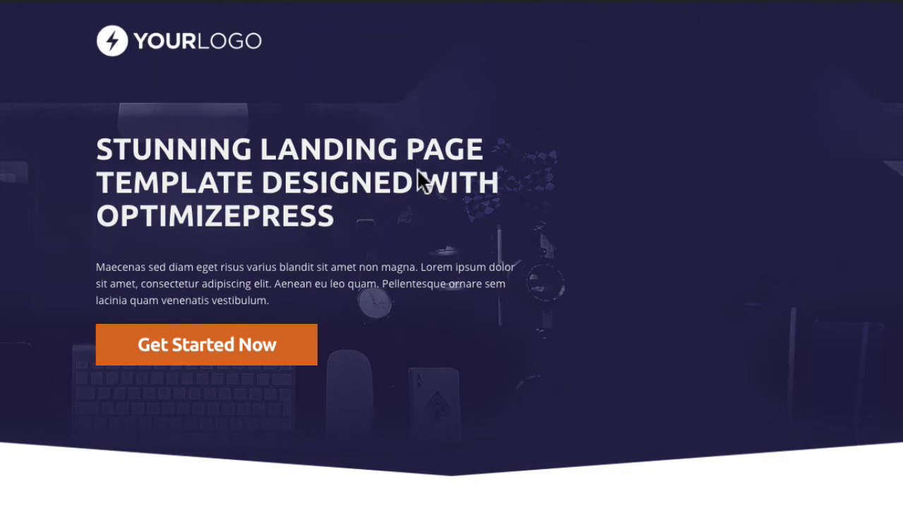
Preview and dismiss the opt-in popup form, then scroll to the four benefit columns.
{"action": "left_click", "coordinate": [152, 343]}
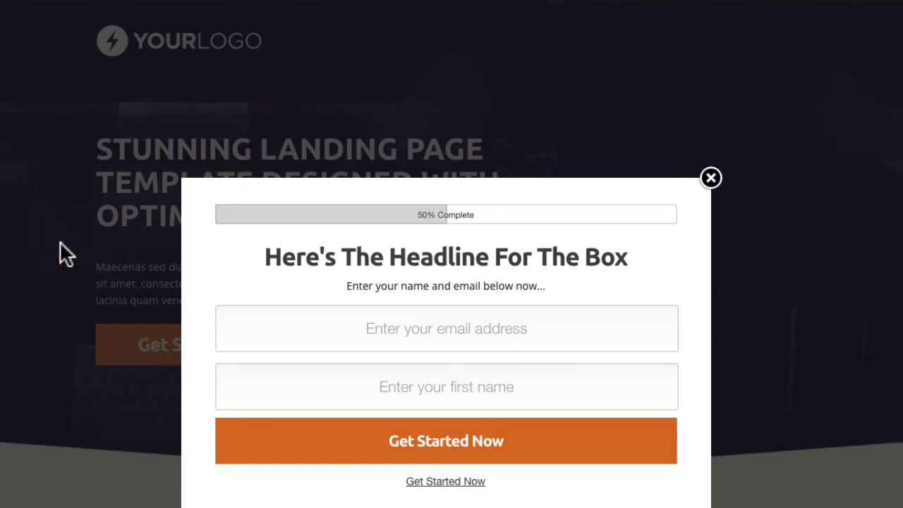
{"action": "left_click", "coordinate": [52, 300]}
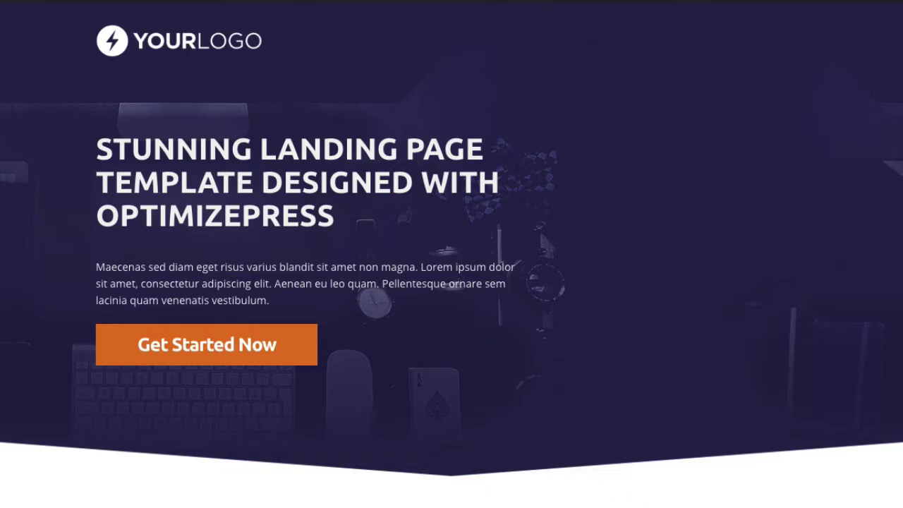
{"action": "scroll", "coordinate": [723, 275], "scroll_direction": "down", "scroll_amount": 3}
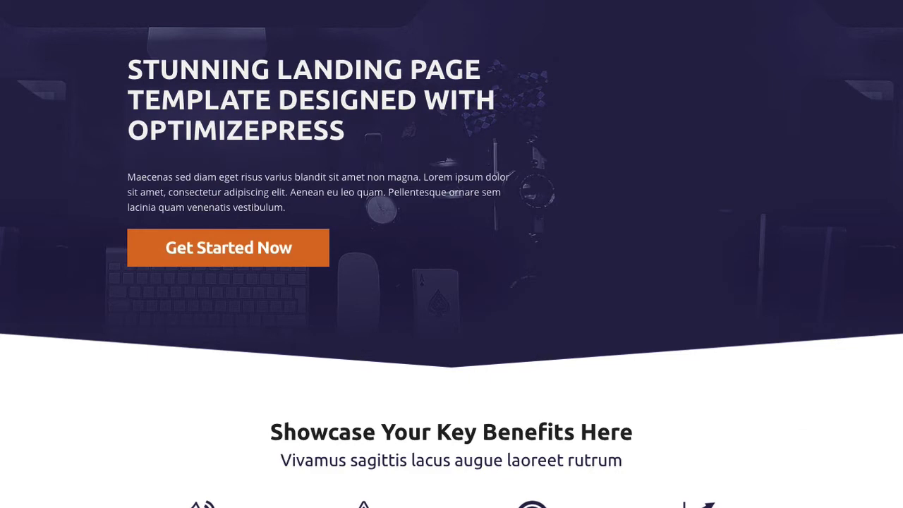
{"action": "scroll", "coordinate": [451, 254], "scroll_direction": "down", "scroll_amount": 5}
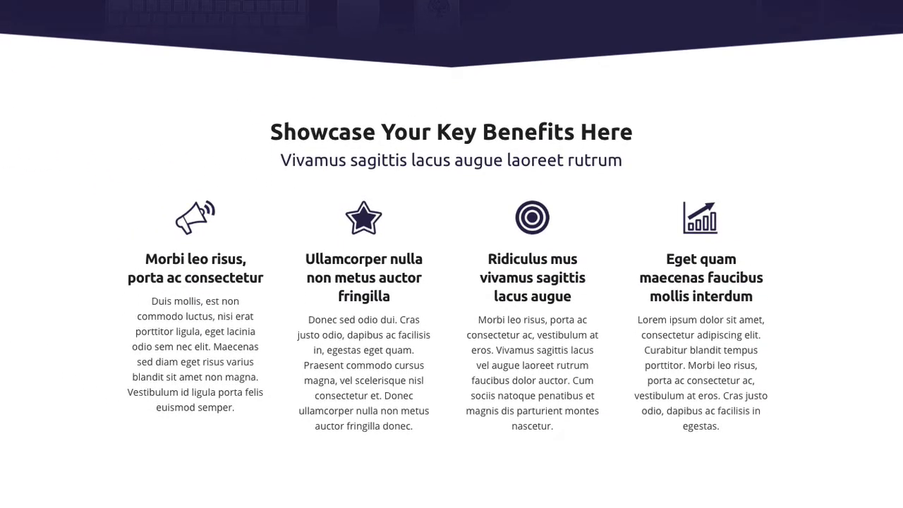
{"action": "scroll", "coordinate": [451, 254], "scroll_direction": "down", "scroll_amount": 1}
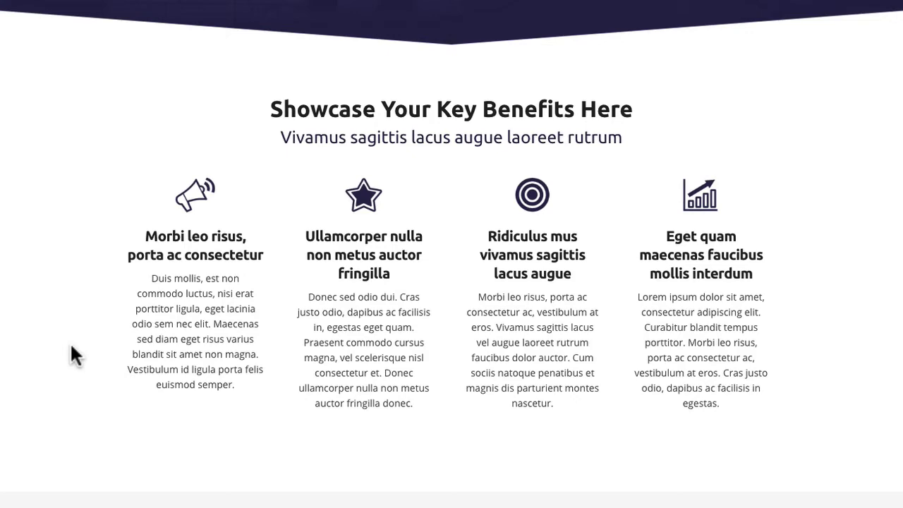
Scroll past the product features video down to the six feature blocks.
{"action": "scroll", "coordinate": [40, 311], "scroll_direction": "down", "scroll_amount": 3}
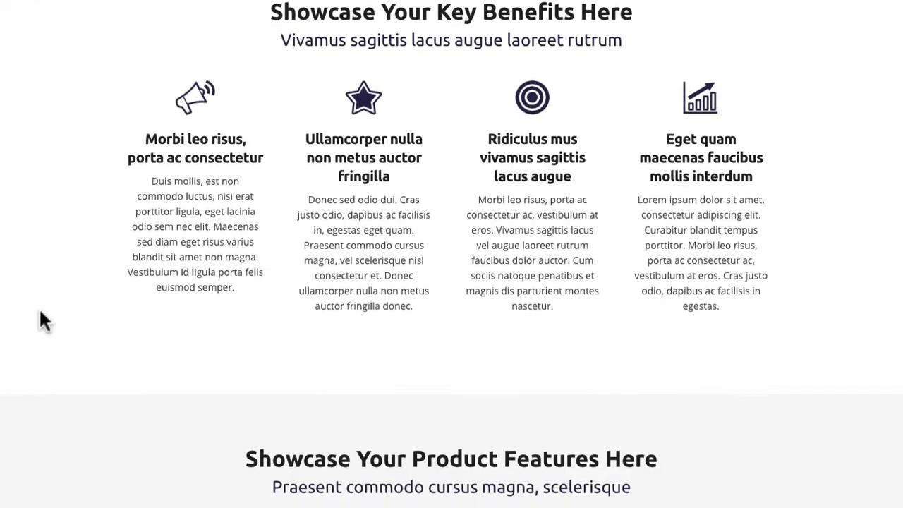
{"action": "scroll", "coordinate": [40, 313], "scroll_direction": "down", "scroll_amount": 3}
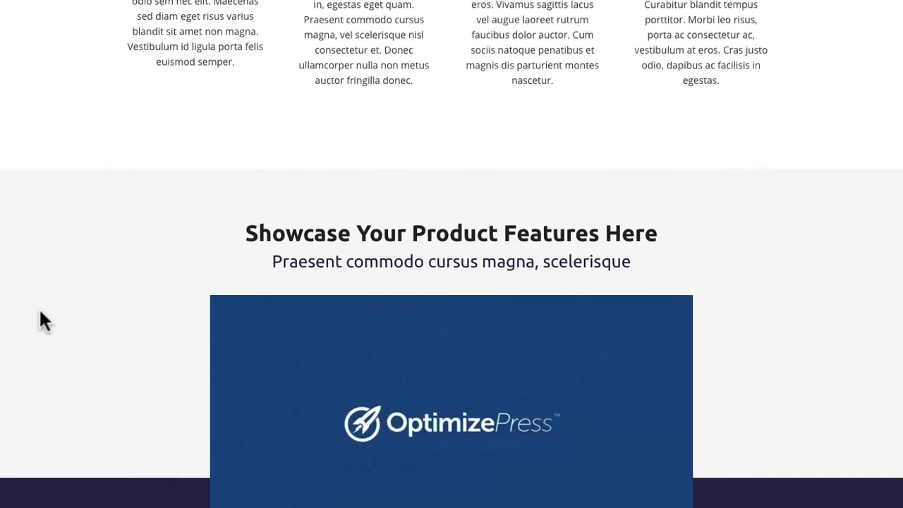
{"action": "scroll", "coordinate": [40, 312], "scroll_direction": "down", "scroll_amount": 2}
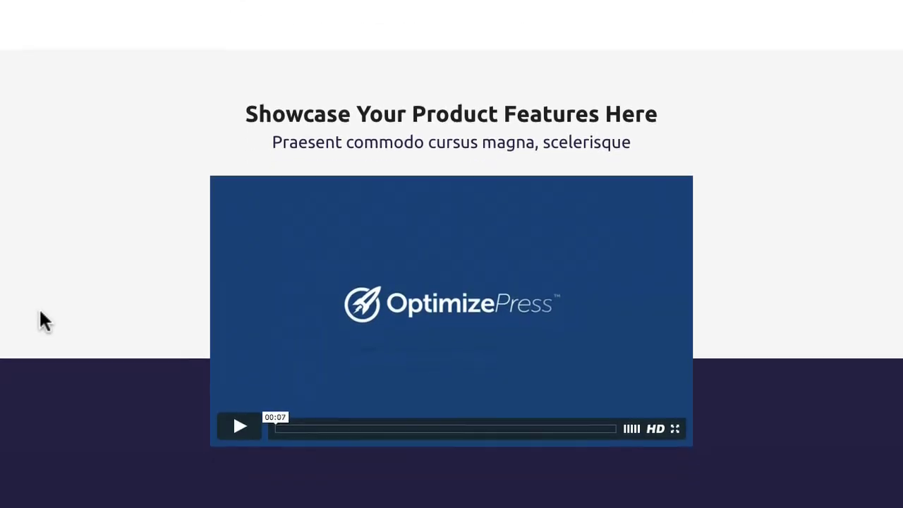
{"action": "scroll", "coordinate": [39, 311], "scroll_direction": "down", "scroll_amount": 1}
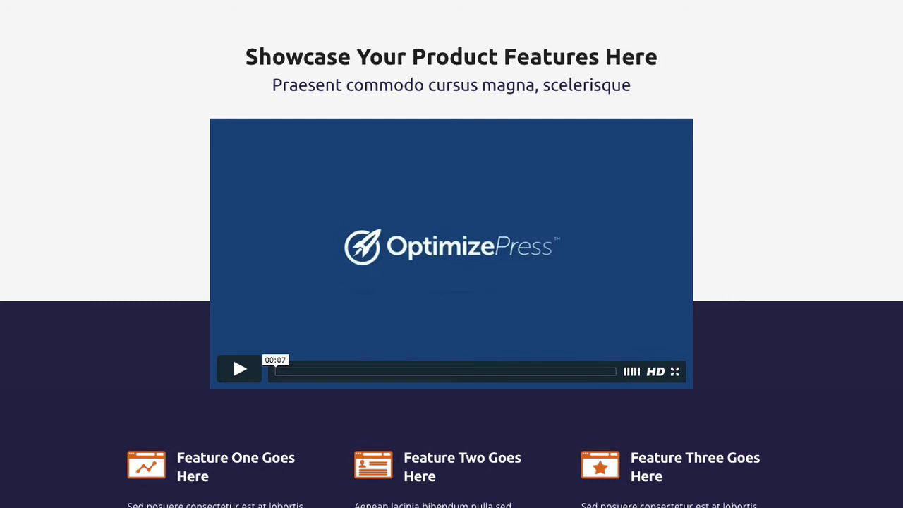
{"action": "scroll", "coordinate": [451, 282], "scroll_direction": "down", "scroll_amount": 3}
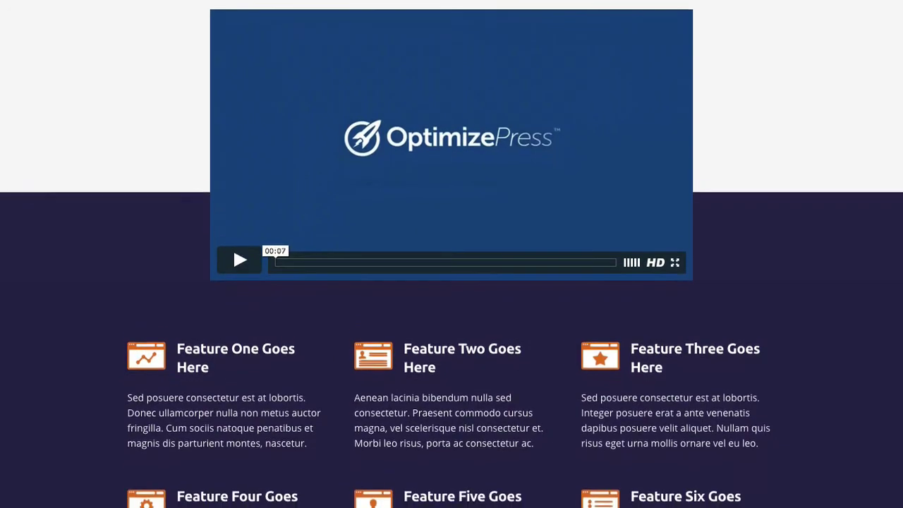
{"action": "scroll", "coordinate": [451, 282], "scroll_direction": "down", "scroll_amount": 3}
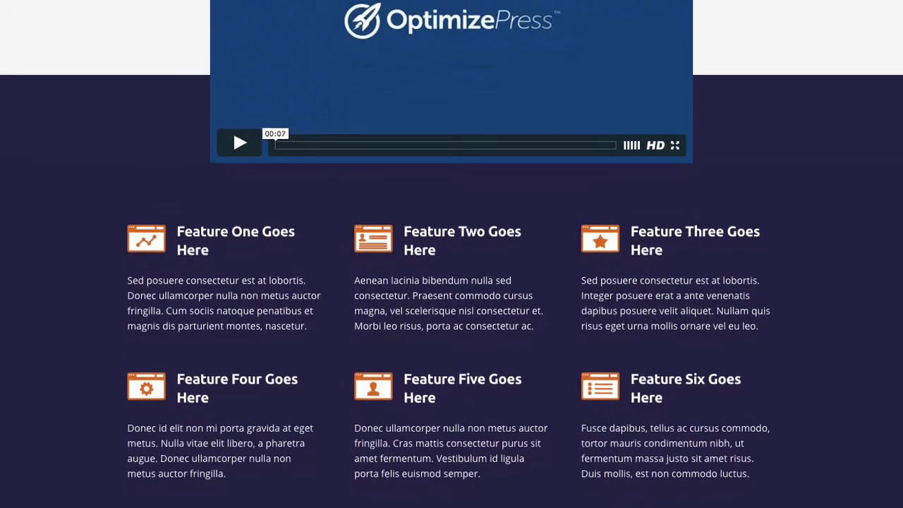
{"action": "scroll", "coordinate": [451, 282], "scroll_direction": "down", "scroll_amount": 1}
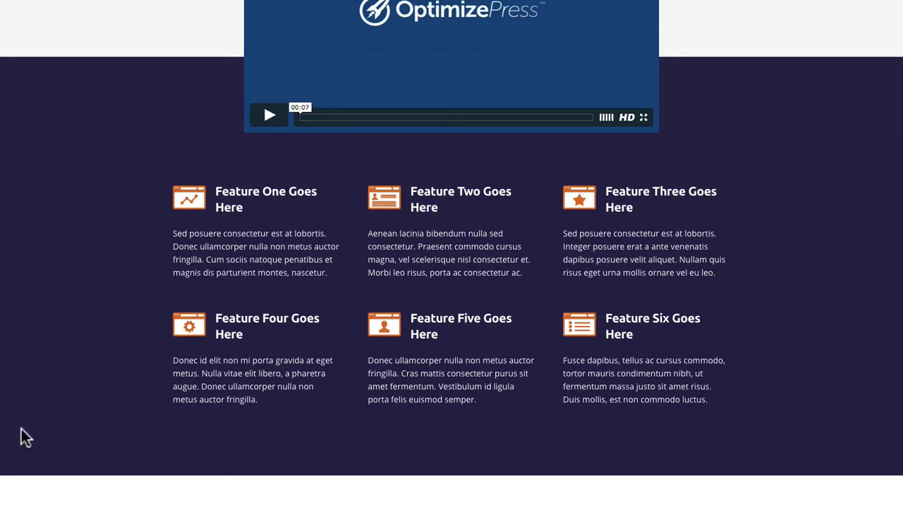
Scroll past the testimonials to the Get Started Now call-to-action and footer.
{"action": "scroll", "coordinate": [1, 339], "scroll_direction": "down", "scroll_amount": 5}
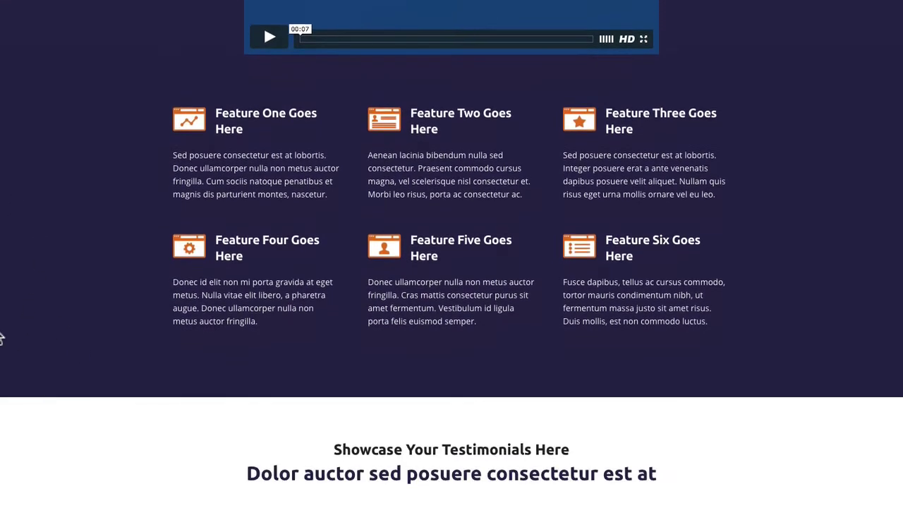
{"action": "scroll", "coordinate": [1, 339], "scroll_direction": "down", "scroll_amount": 5}
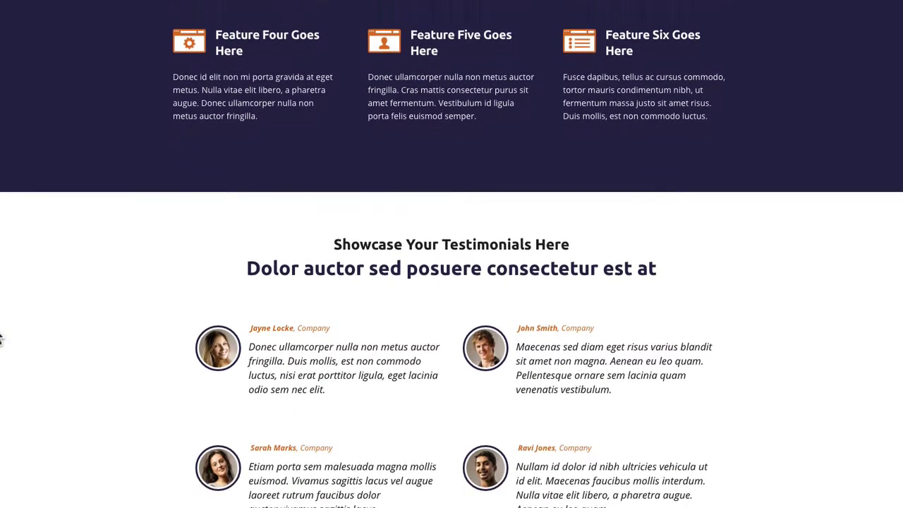
{"action": "scroll", "coordinate": [2, 338], "scroll_direction": "down", "scroll_amount": 2}
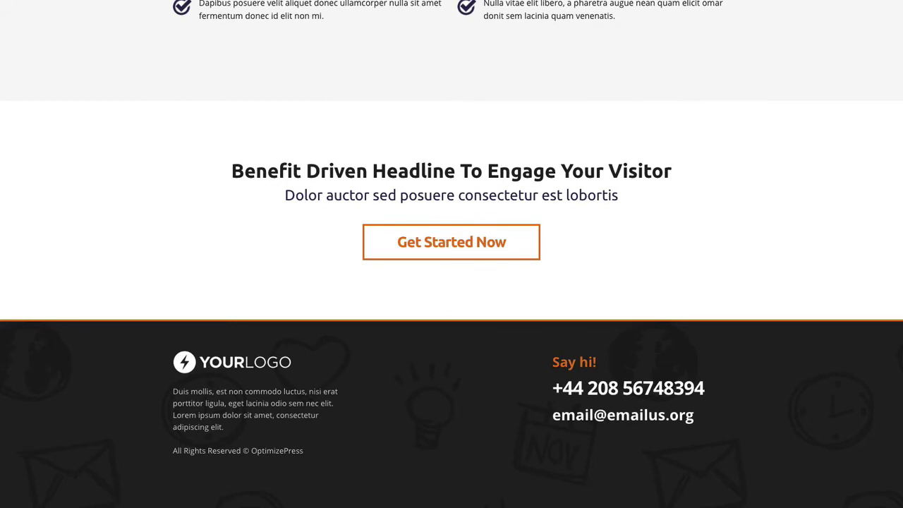
{"action": "left_click", "coordinate": [392, 243]}
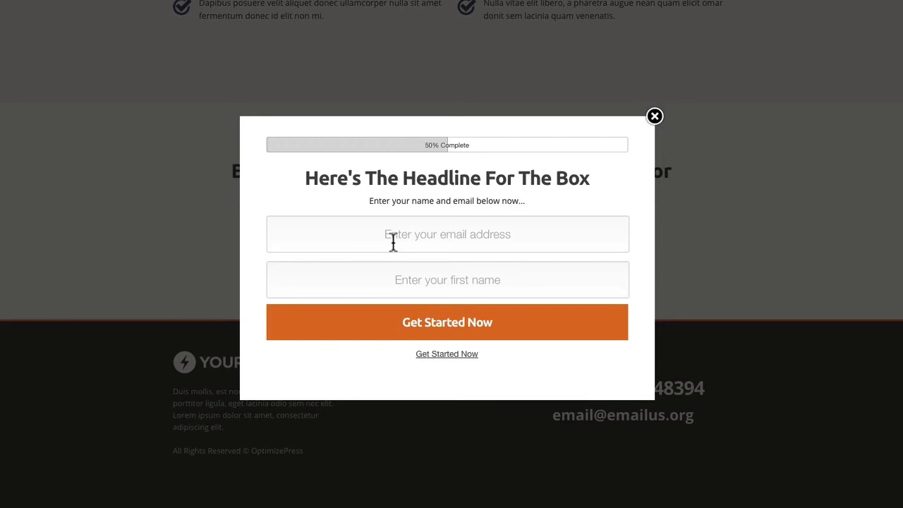
{"action": "left_click", "coordinate": [653, 121]}
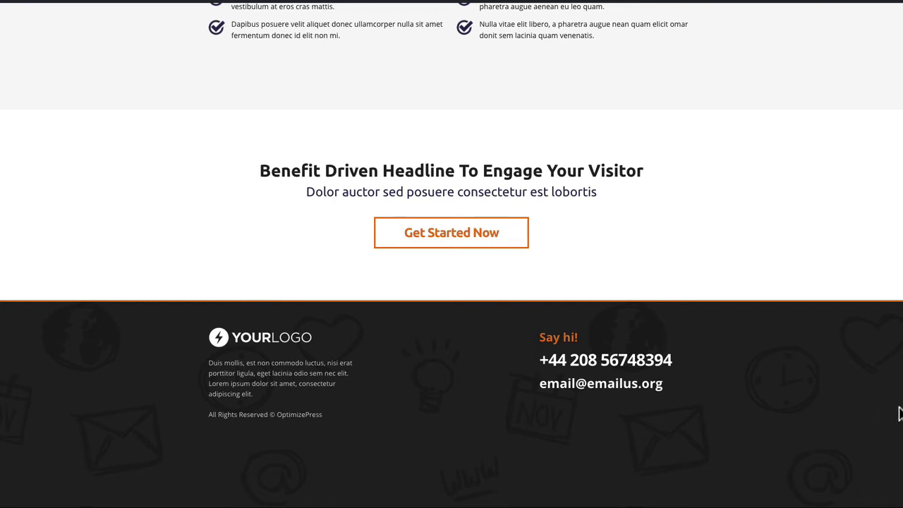
{"action": "scroll", "coordinate": [899, 415], "scroll_direction": "up", "scroll_amount": 15}
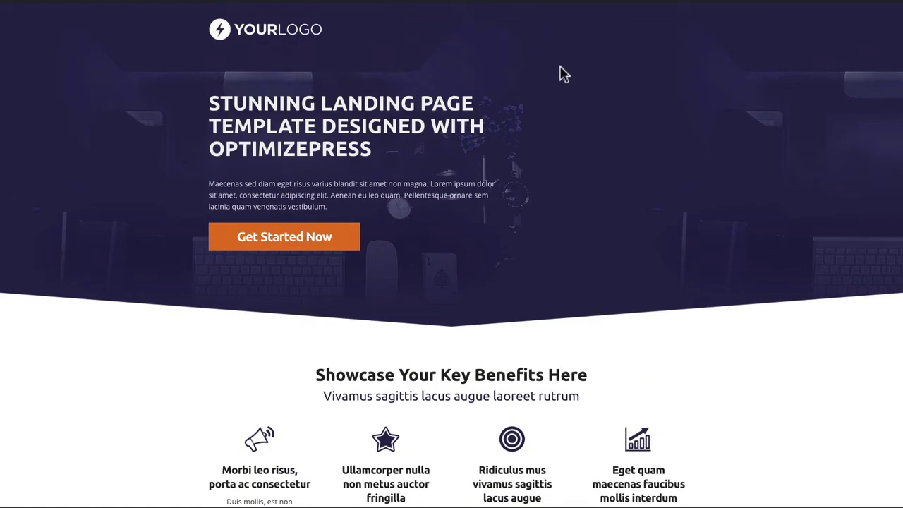
Open the landing page in LiveEditor and scroll to the hero's triangle divider.
{"action": "left_click", "coordinate": [226, 13]}
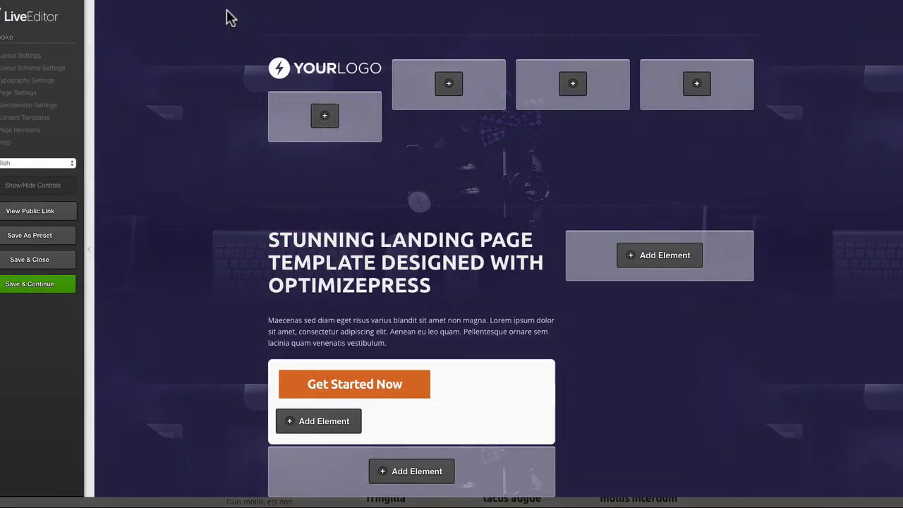
{"action": "scroll", "coordinate": [170, 133], "scroll_direction": "down", "scroll_amount": 4}
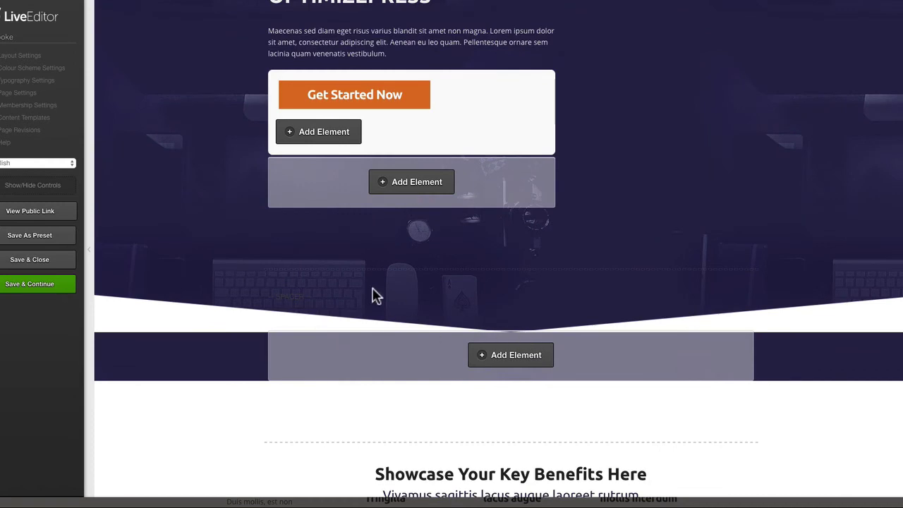
{"action": "mouse_move", "coordinate": [252, 316]}
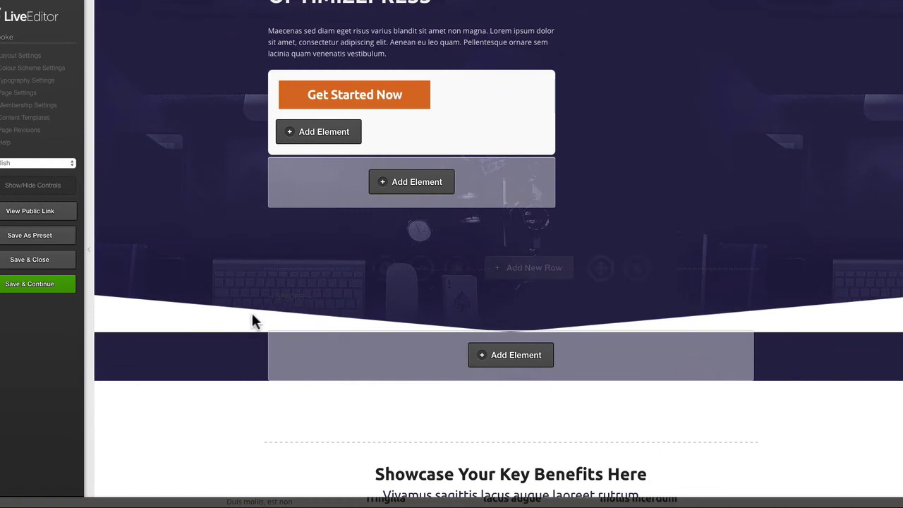
{"action": "left_click", "coordinate": [423, 275]}
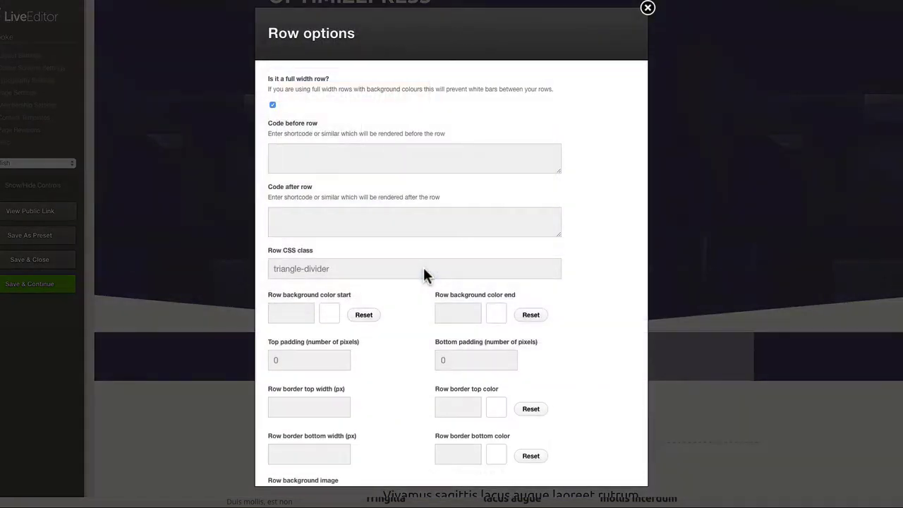
{"action": "left_click_drag", "start_coordinate": [345, 268], "coordinate": [303, 268]}
{"action": "left_click", "coordinate": [332, 269]}
{"action": "scroll", "coordinate": [331, 275], "scroll_direction": "down", "scroll_amount": 5}
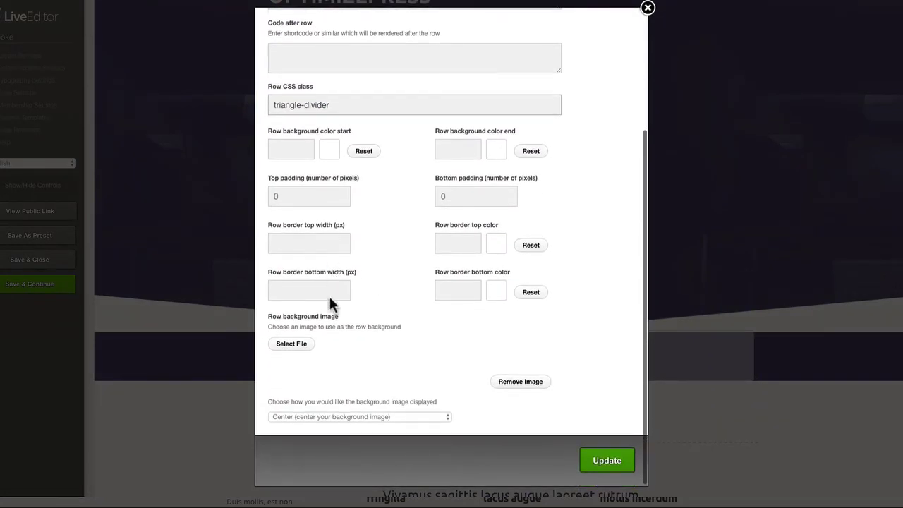
{"action": "mouse_move", "coordinate": [309, 364]}
{"action": "left_mouse_down"}
{"action": "mouse_move", "coordinate": [282, 367]}
{"action": "mouse_move", "coordinate": [211, 323]}
{"action": "mouse_move", "coordinate": [84, 294]}
{"action": "mouse_move", "coordinate": [16, 351]}
{"action": "mouse_move", "coordinate": [308, 352]}
{"action": "left_mouse_up"}
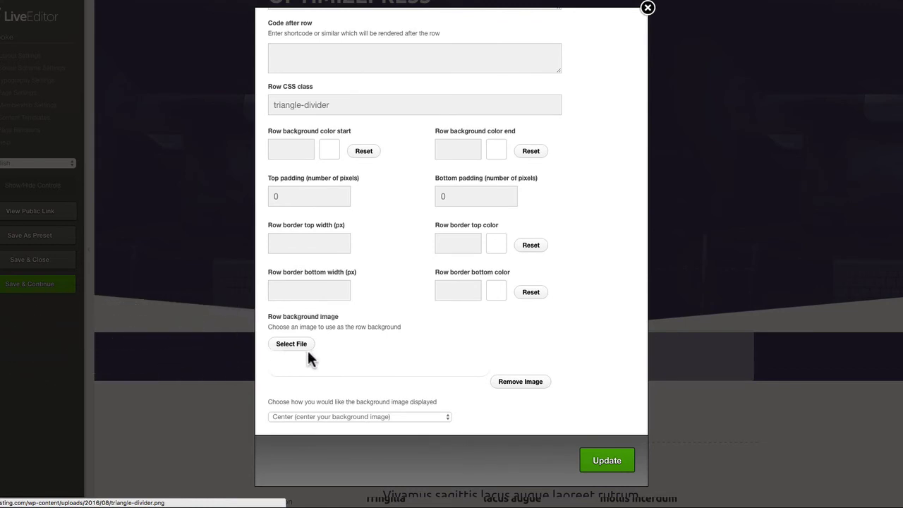
{"action": "double_click", "coordinate": [335, 104]}
{"action": "double_click", "coordinate": [335, 104]}
{"action": "left_click", "coordinate": [346, 117]}
{"action": "triple_click", "coordinate": [331, 103]}
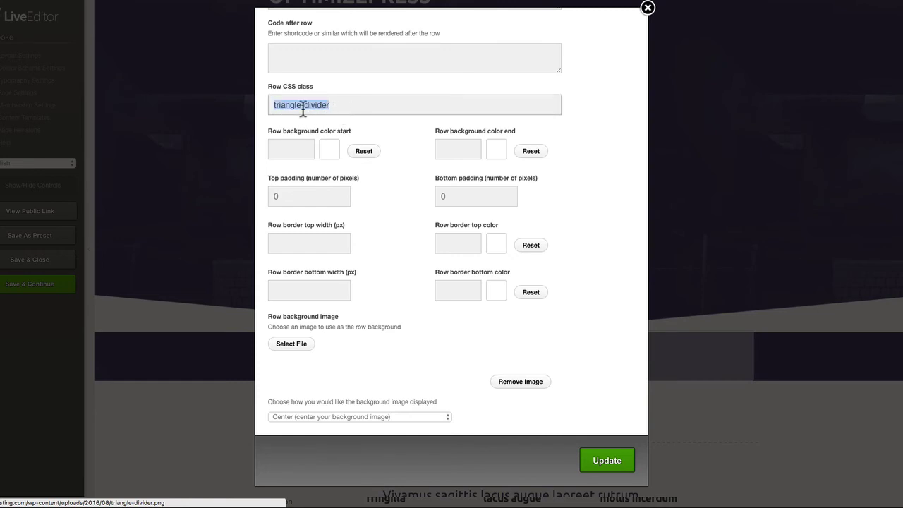
{"action": "left_click", "coordinate": [392, 233]}
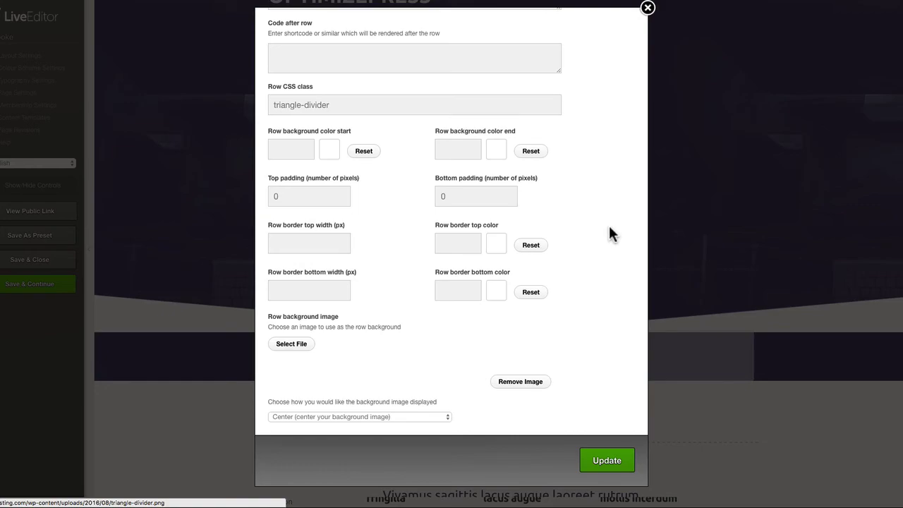
{"action": "left_click", "coordinate": [647, 8]}
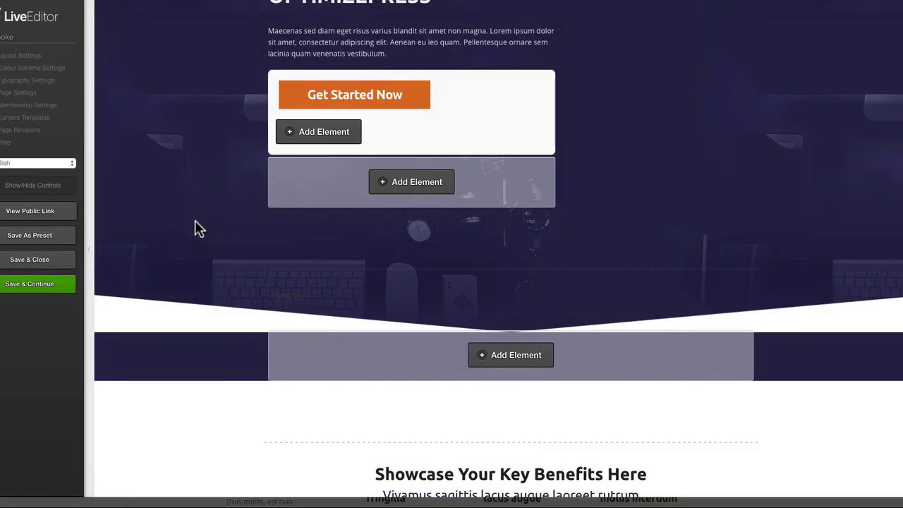
Open Row options for the Product Features video row, showing class triangle-divider-bottom.
{"action": "scroll", "coordinate": [195, 220], "scroll_direction": "down", "scroll_amount": 10}
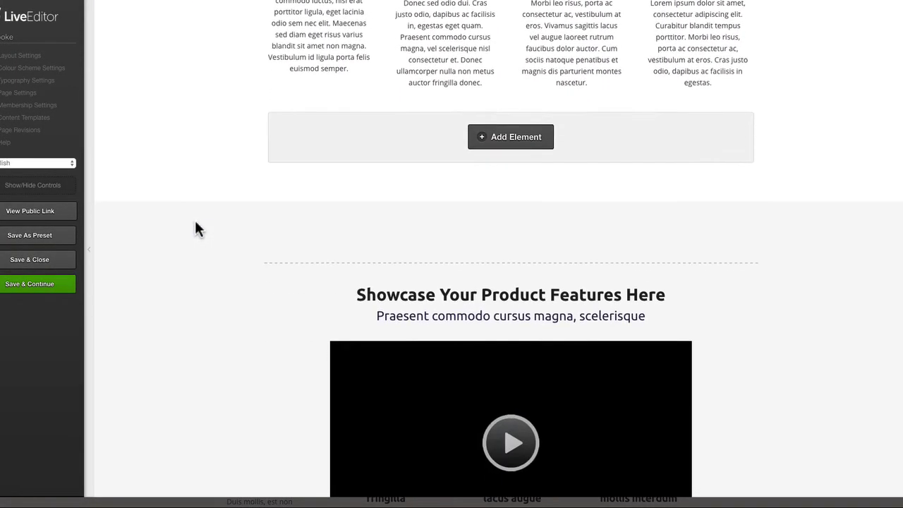
{"action": "scroll", "coordinate": [195, 220], "scroll_direction": "down", "scroll_amount": 4}
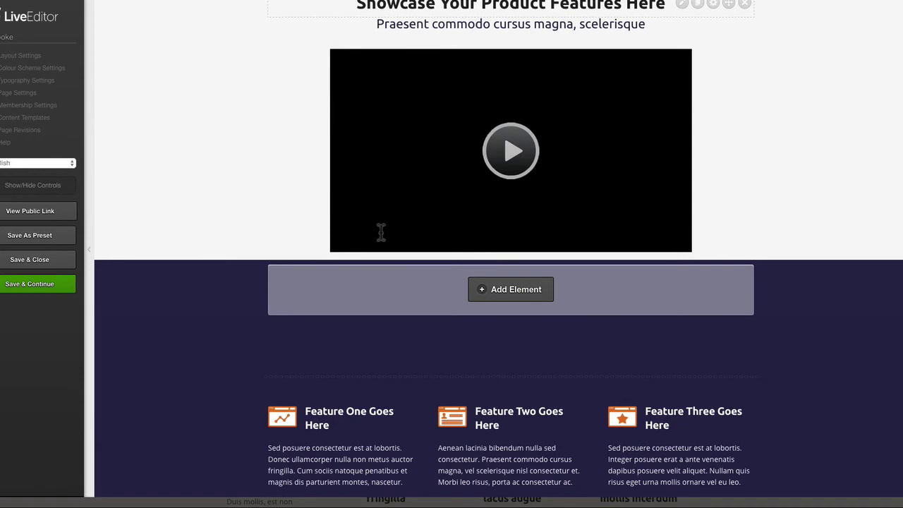
{"action": "scroll", "coordinate": [381, 233], "scroll_direction": "up", "scroll_amount": 1}
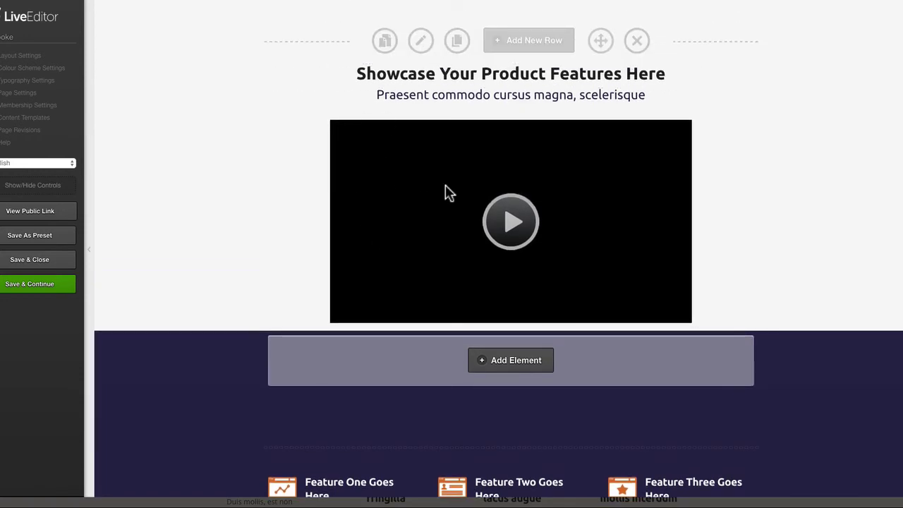
{"action": "left_click", "coordinate": [422, 41]}
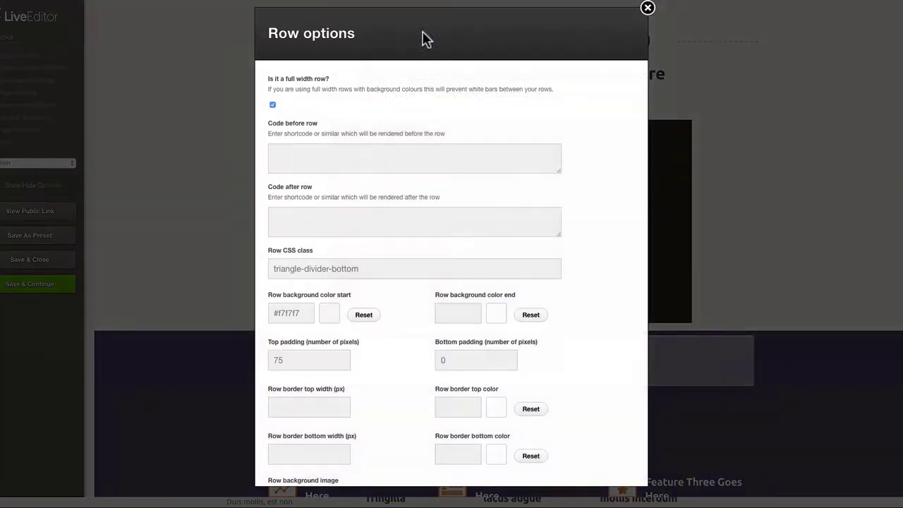
Inspect the triangle-divider-bottom class and dark background image, then close Row options unchanged.
{"action": "triple_click", "coordinate": [347, 271]}
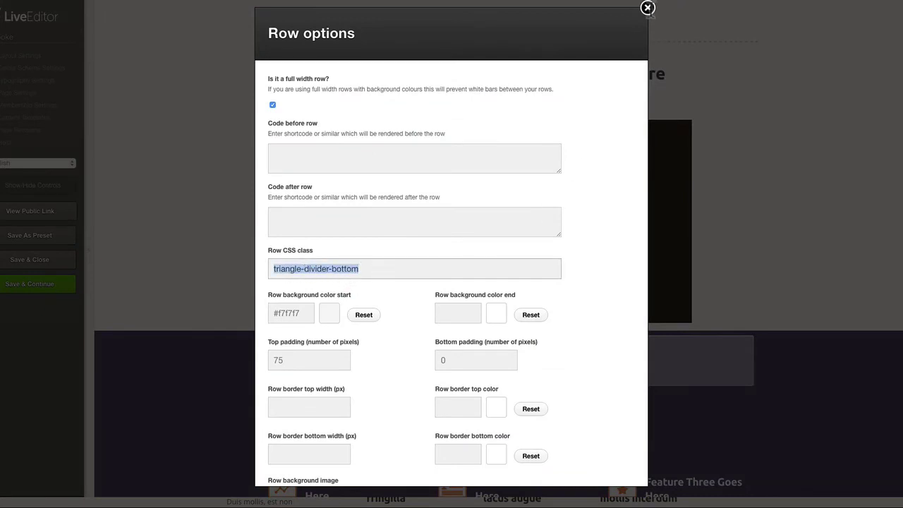
{"action": "scroll", "coordinate": [581, 109], "scroll_direction": "down", "scroll_amount": 3}
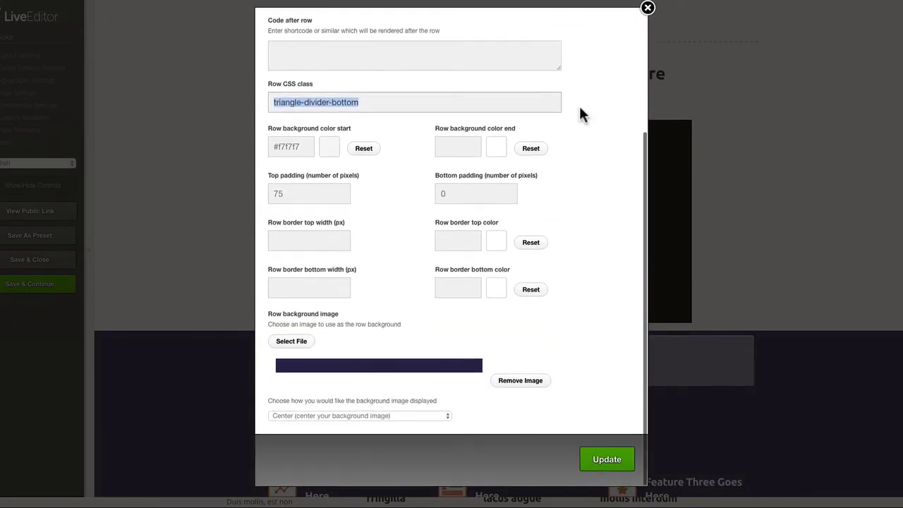
{"action": "left_click", "coordinate": [283, 364]}
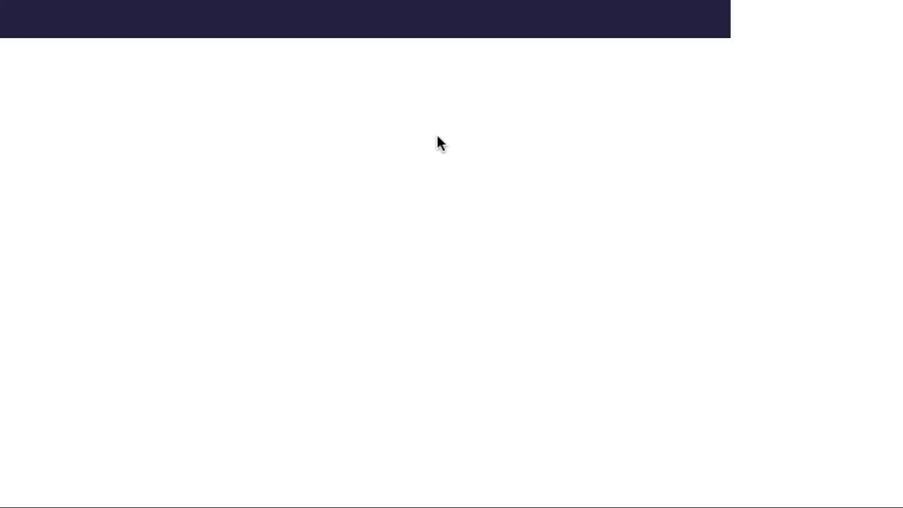
{"action": "key", "text": "ctrl+w"}
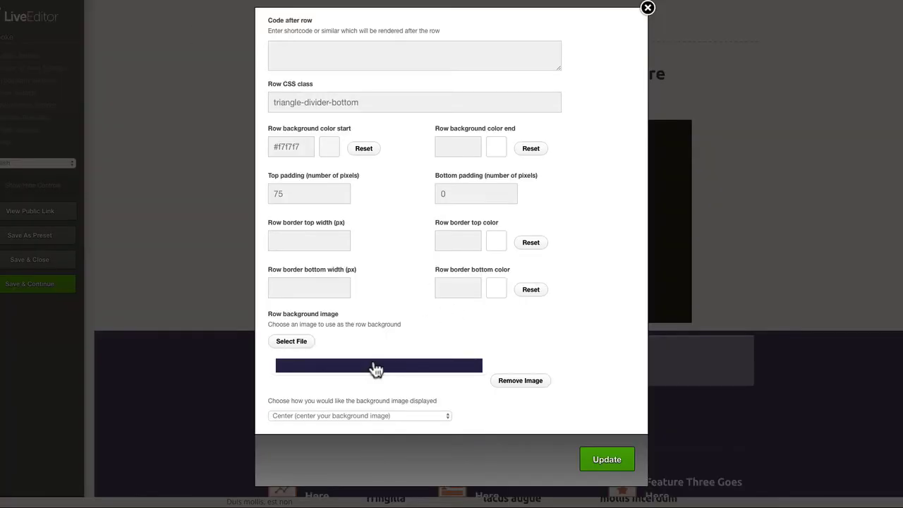
{"action": "left_click", "coordinate": [647, 8]}
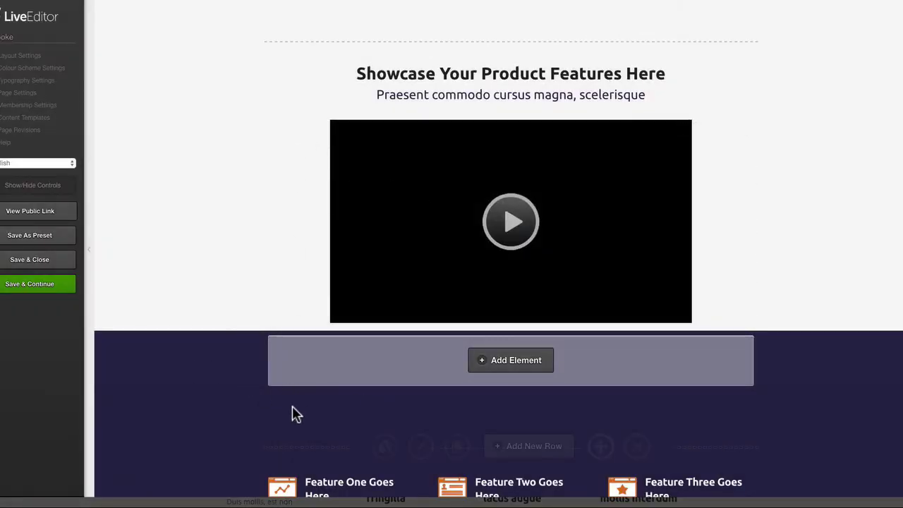
Review the triangle dividers down the page, then Save & Close the LiveEditor.
{"action": "mouse_move", "coordinate": [334, 268]}
{"action": "scroll", "coordinate": [188, 373], "scroll_direction": "down", "scroll_amount": 8}
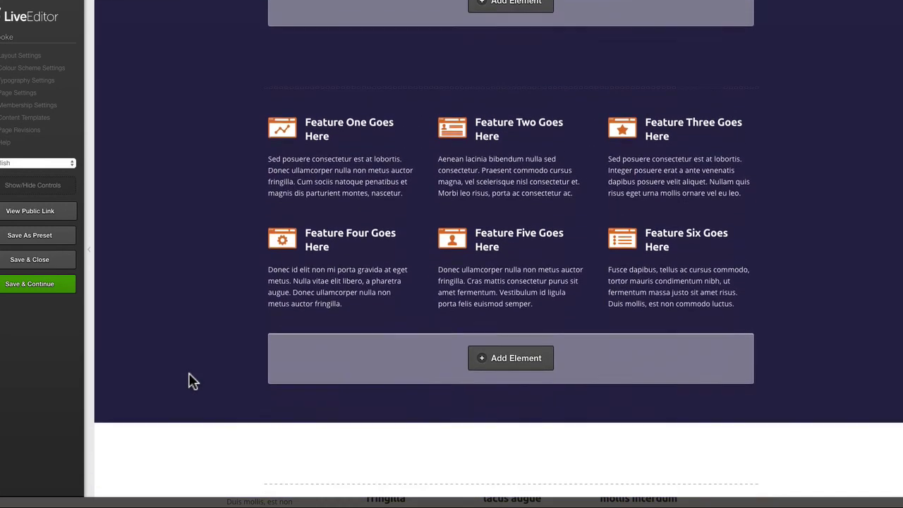
{"action": "scroll", "coordinate": [189, 374], "scroll_direction": "down", "scroll_amount": 7}
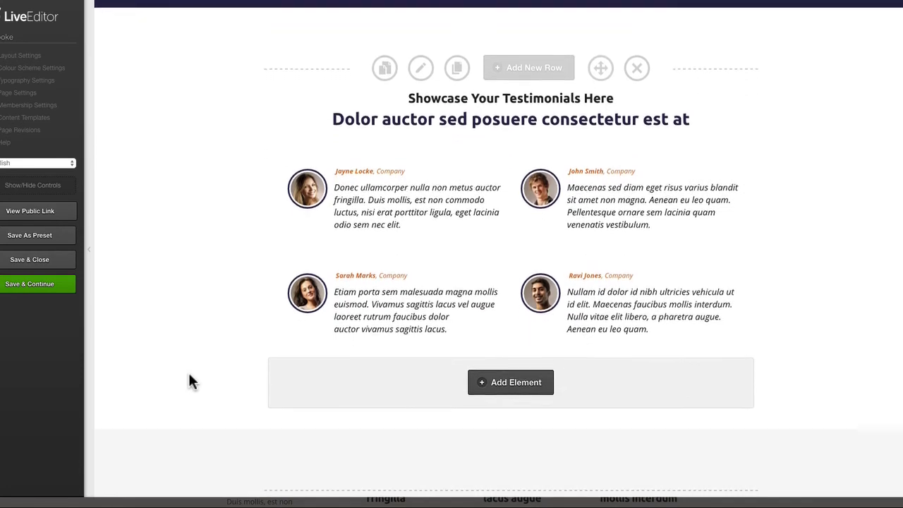
{"action": "scroll", "coordinate": [189, 374], "scroll_direction": "down", "scroll_amount": 10}
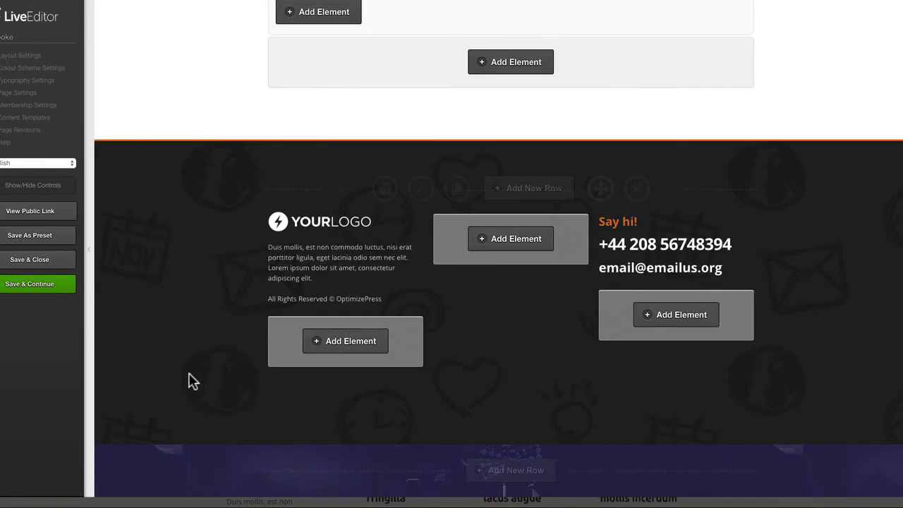
{"action": "scroll", "coordinate": [189, 374], "scroll_direction": "up", "scroll_amount": 20}
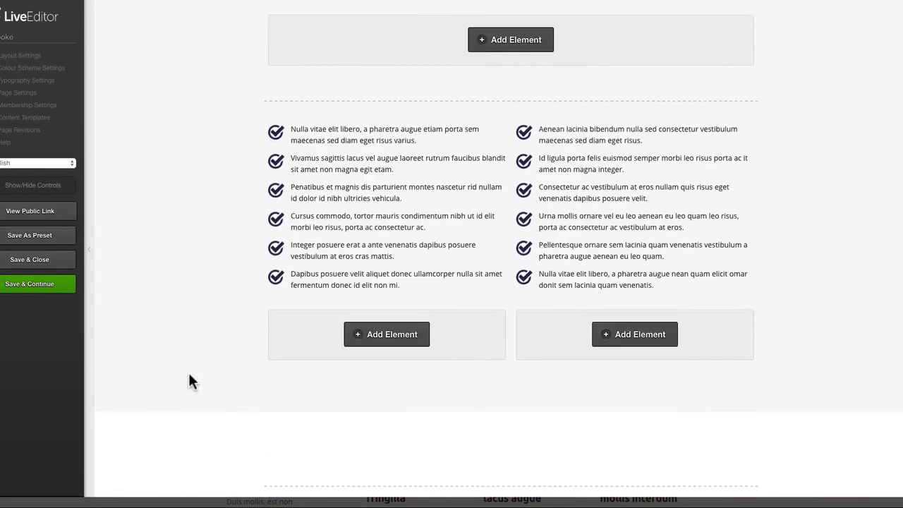
{"action": "scroll", "coordinate": [189, 381], "scroll_direction": "up", "scroll_amount": 10}
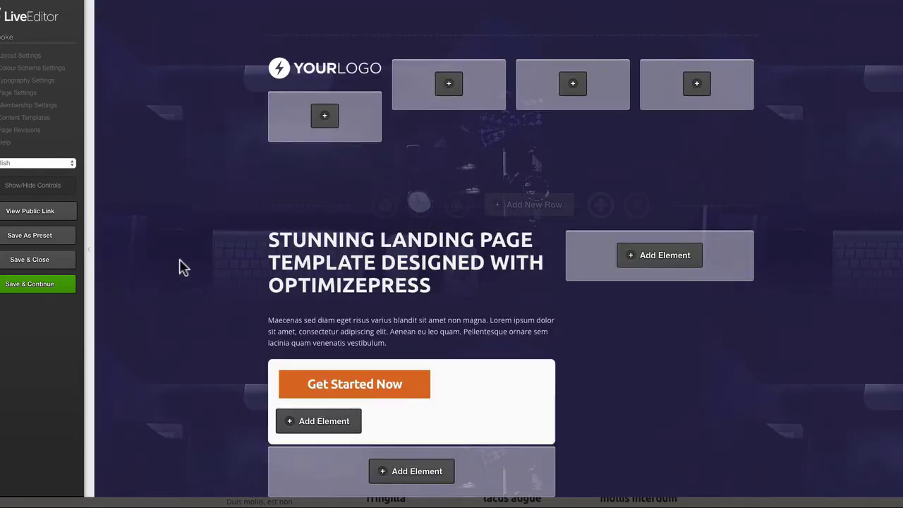
{"action": "left_click", "coordinate": [45, 260]}
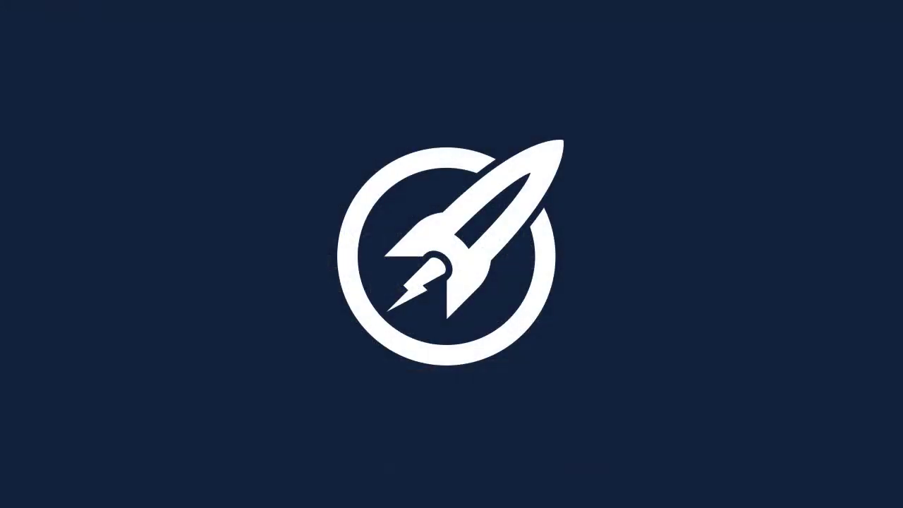